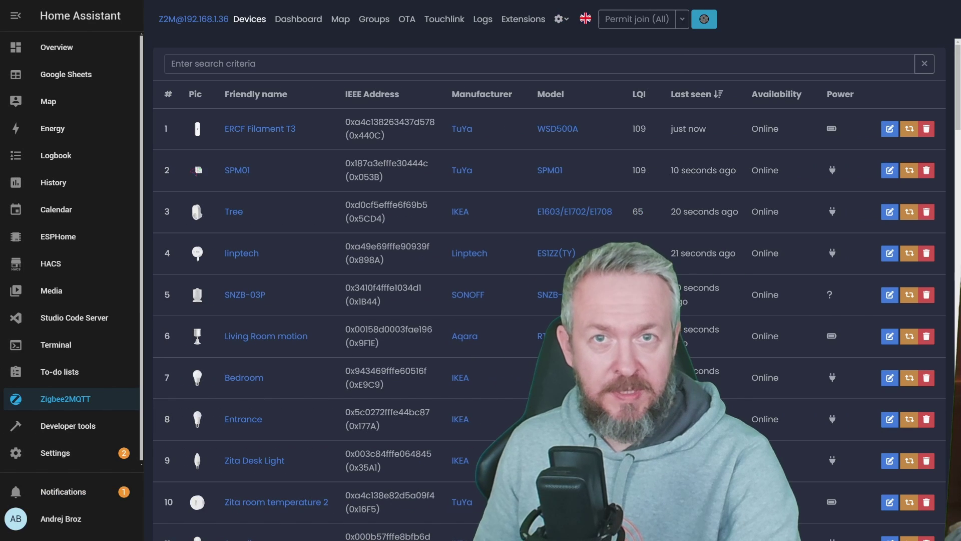
Permit joining for all devices, then open the newly paired SONOFF ZBMicro (0x8c65a3fffe54a9db) details.
left_click(632, 23)
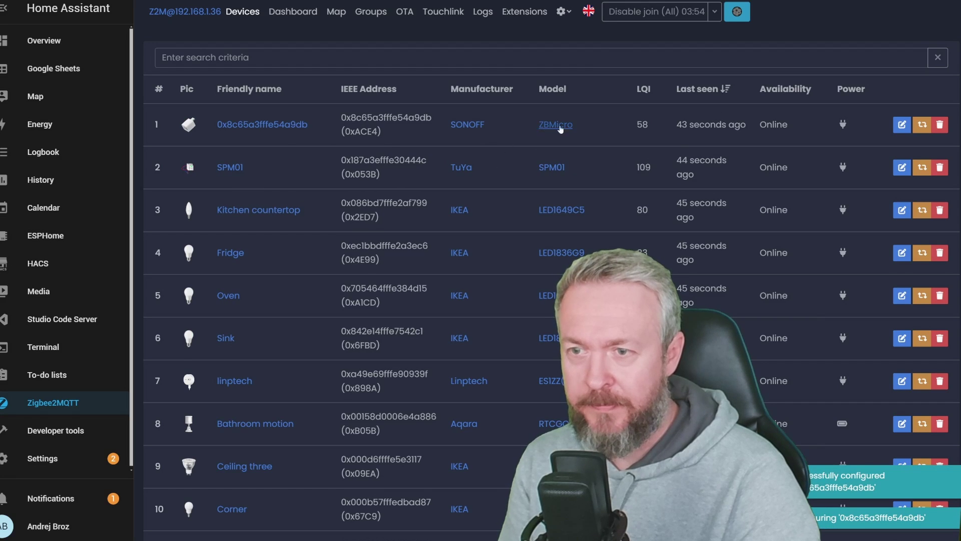
left_click(295, 125)
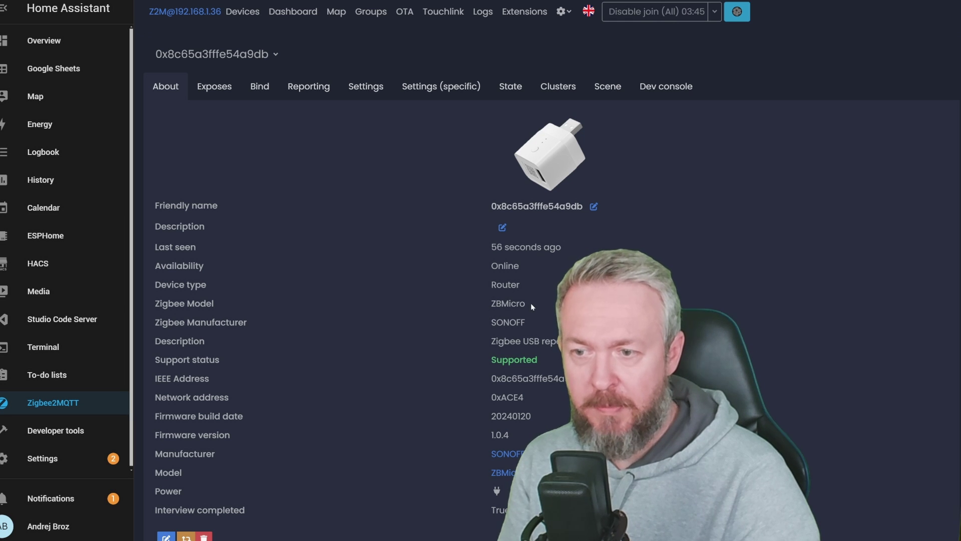
In the ZBMicro's Exposes view, switch the USB power state on and back off.
scroll(527, 259, "down", 1)
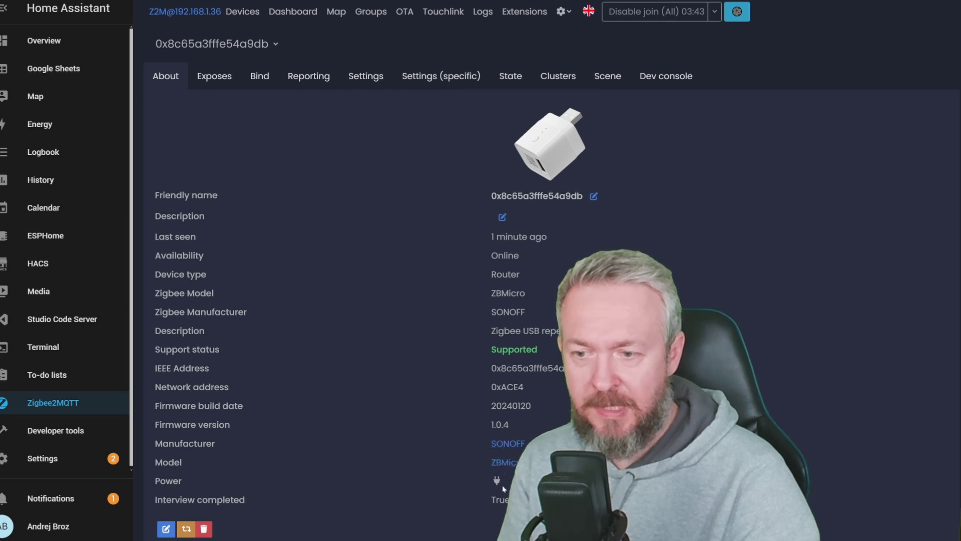
left_click(203, 84)
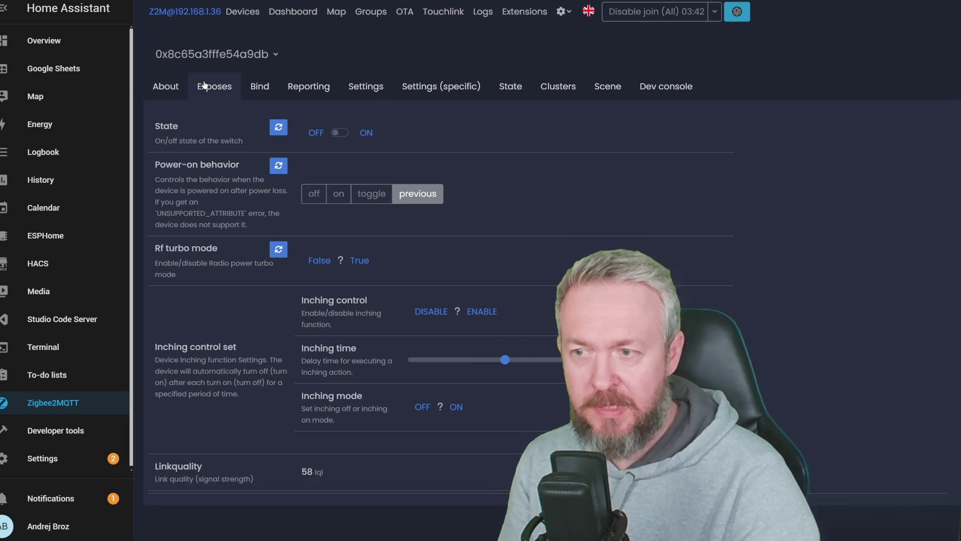
left_click(369, 133)
left_click(317, 139)
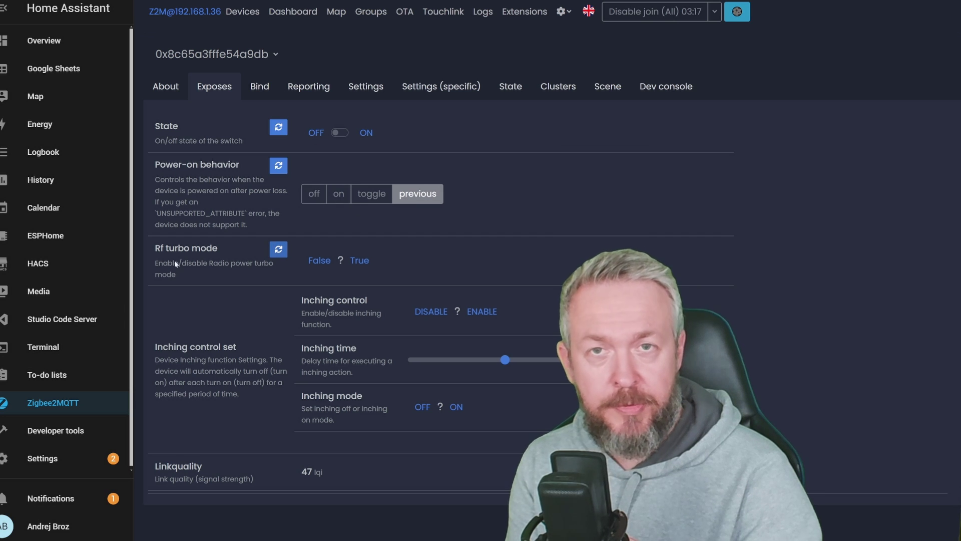
Refresh the RF turbo mode value, set inching mode off and shorten the inching time.
left_click(286, 250)
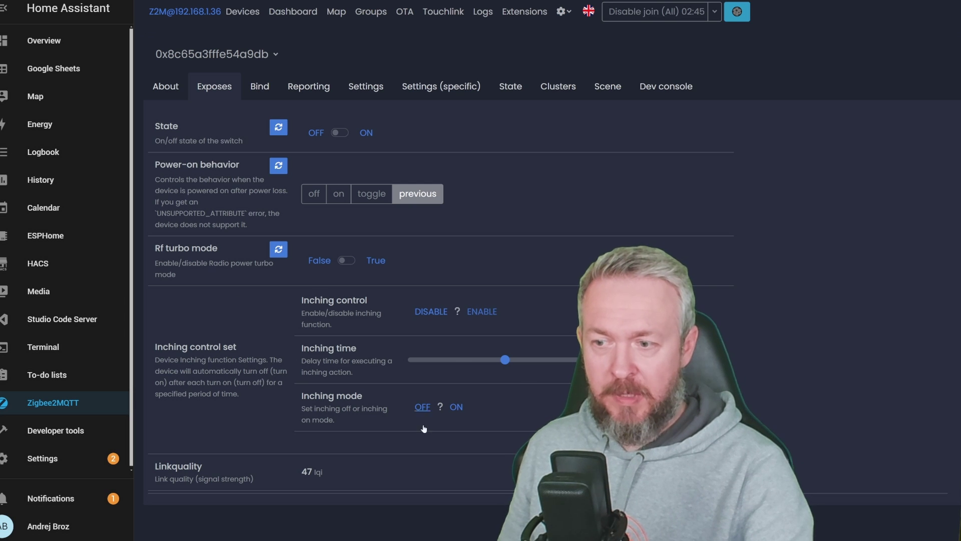
left_click(422, 407)
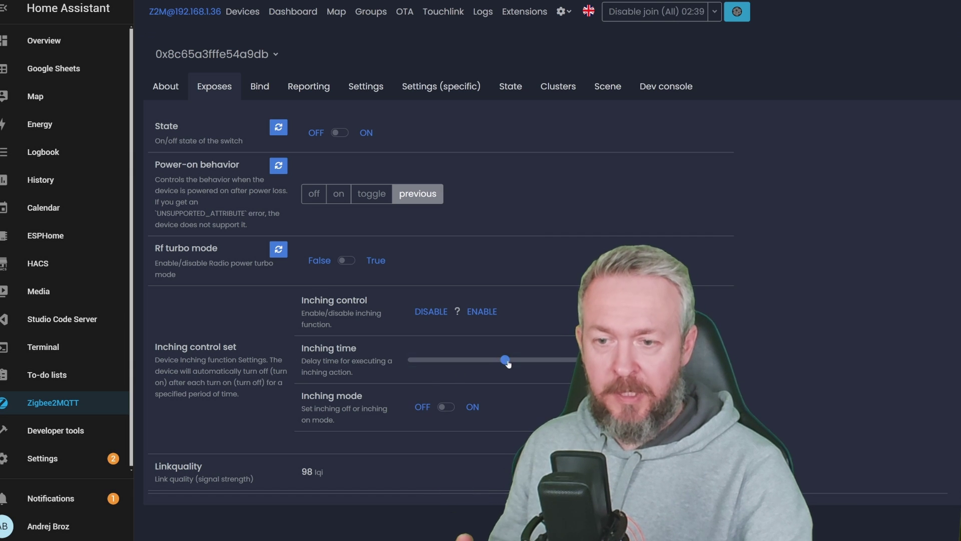
left_click_drag(507, 362, 428, 368)
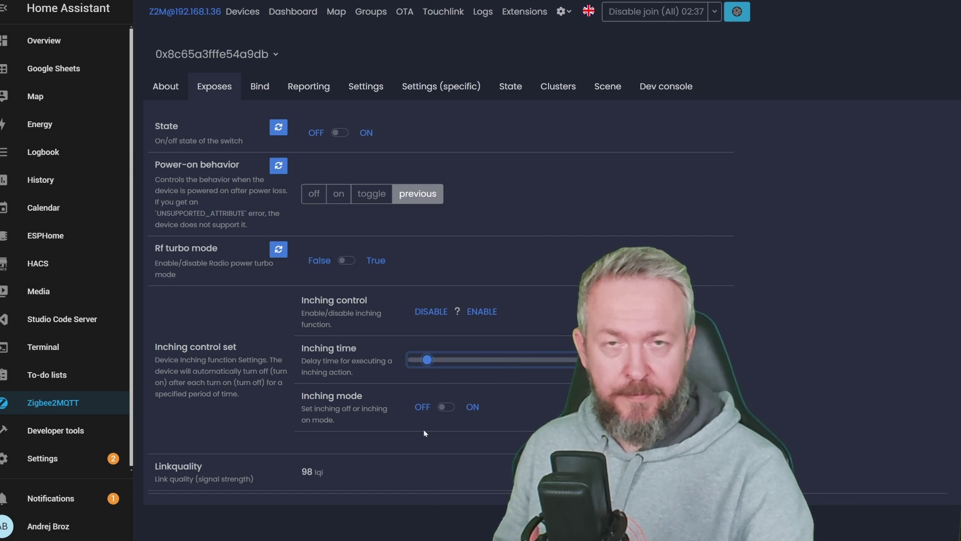
Turn the ZBMicro's inching mode on.
left_click(470, 408)
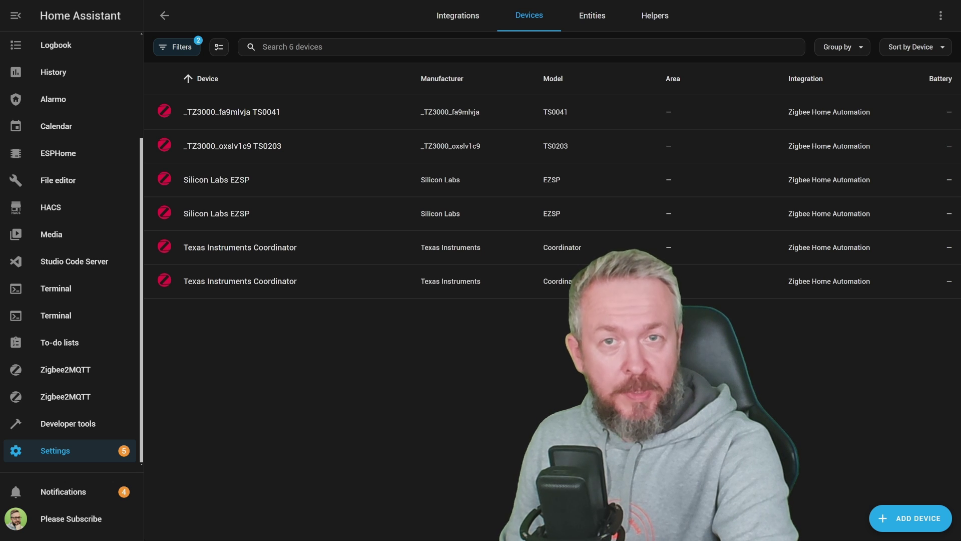
Pair the SONOFF ZBMicro through Zigbee Home Automation and open its device page.
left_click(906, 521)
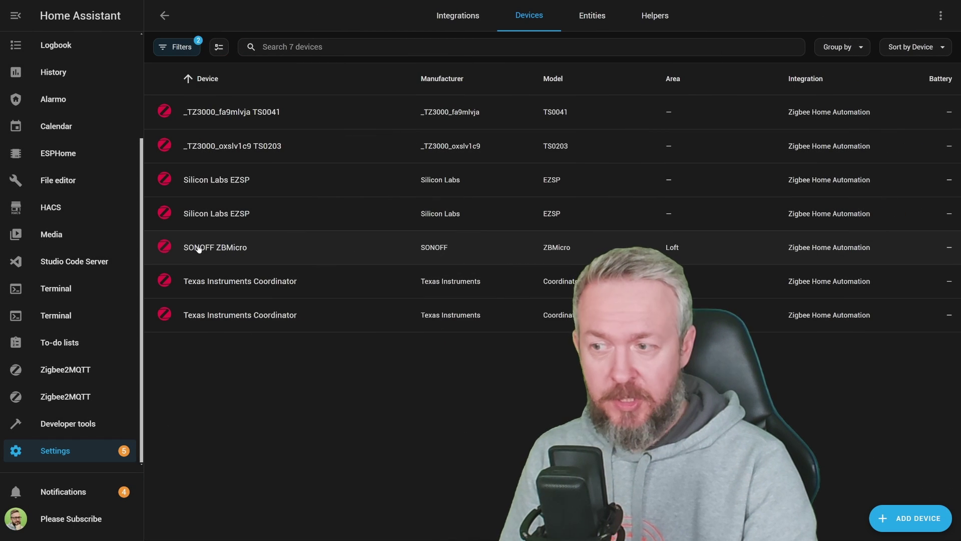
left_click(198, 249)
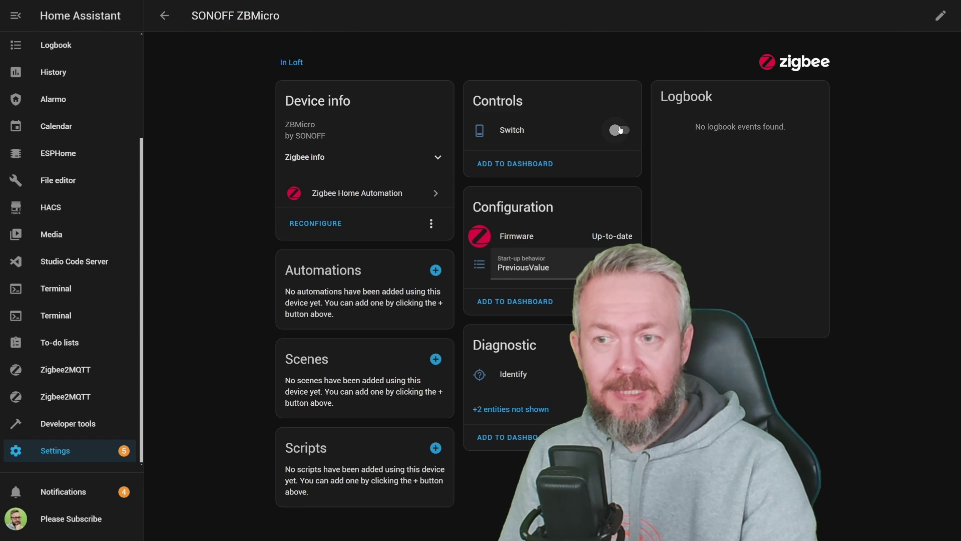
Toggle the ZBMicro switch on and off, keep start-up behavior at PreviousValue, and reveal the hidden diagnostic entities.
left_click(620, 129)
left_click(620, 130)
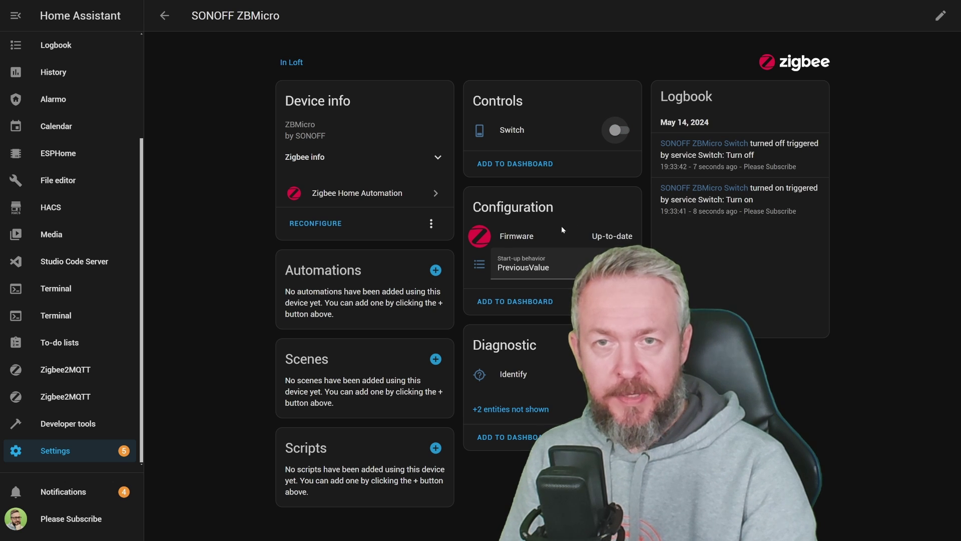
left_click(565, 267)
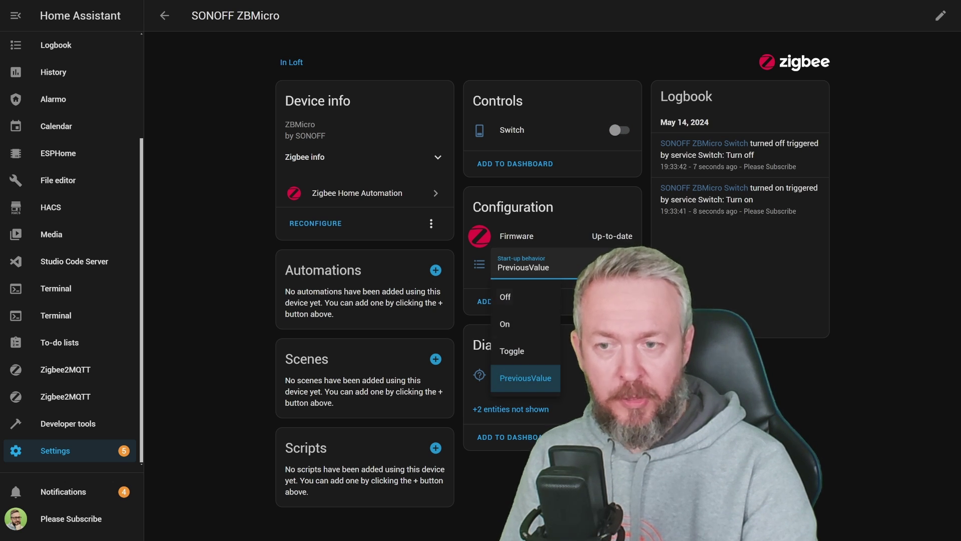
left_click(506, 378)
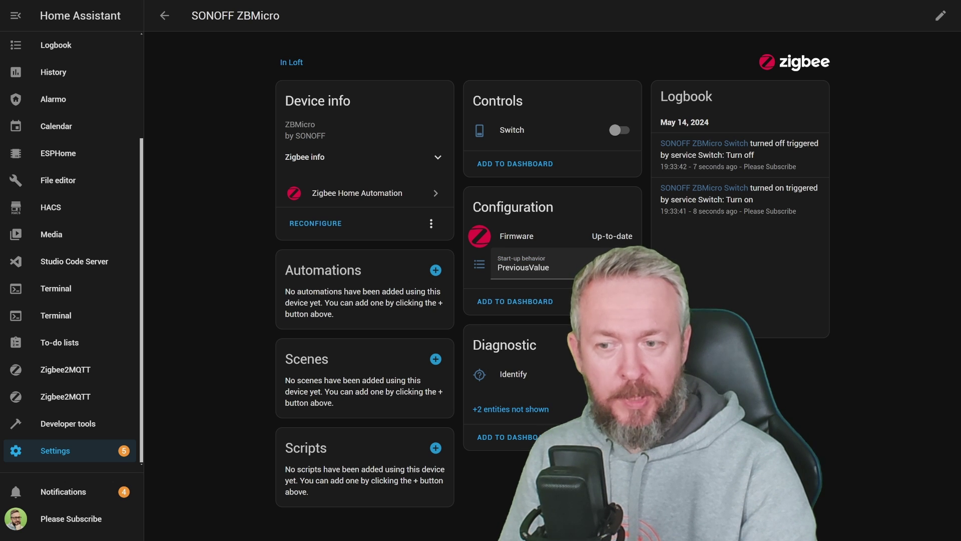
left_click(498, 411)
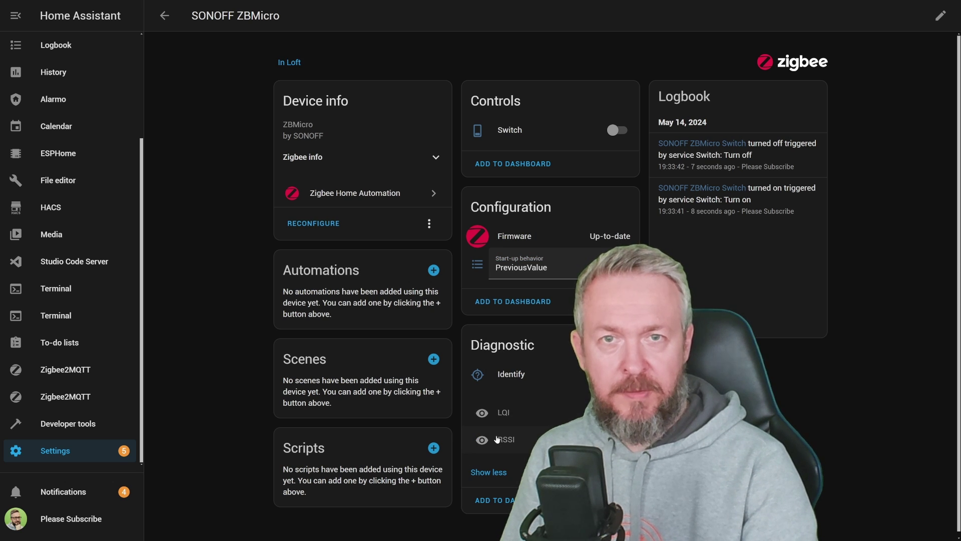